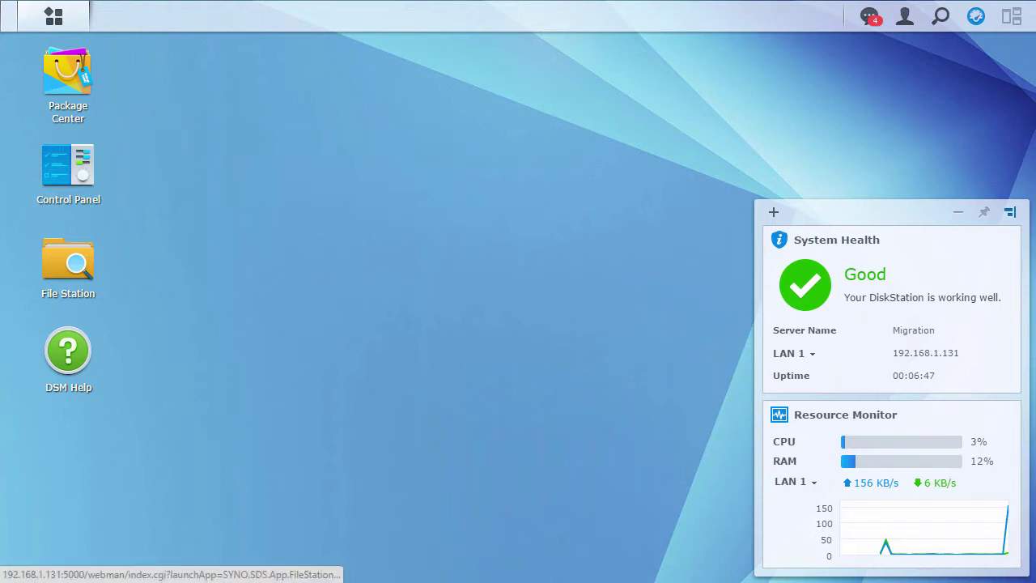
In Control Panel's Update & Restore, confirm the DS713+ is up to date on DSM 5.2-5644 Update 3
left_click(53, 160)
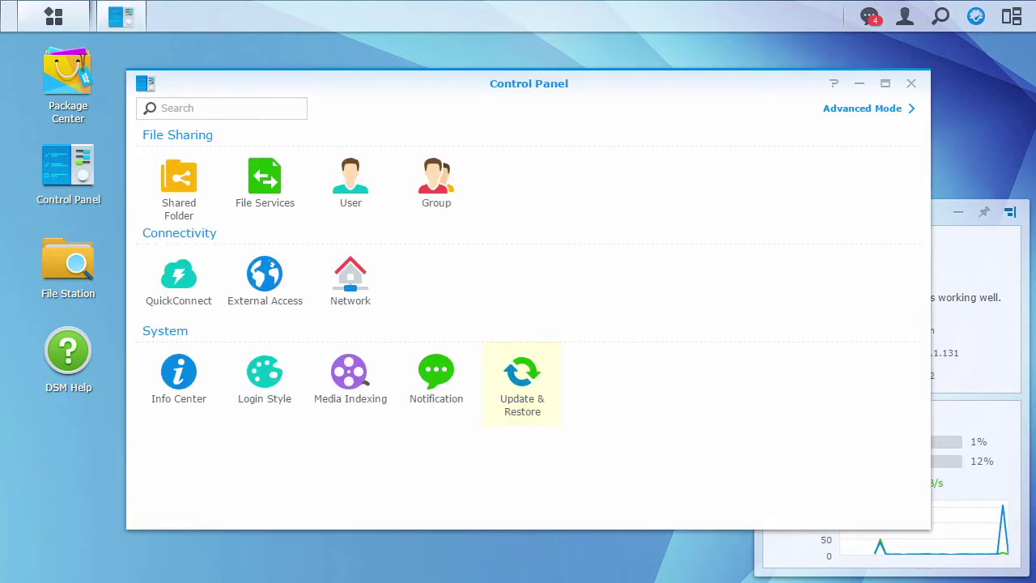
left_click(522, 374)
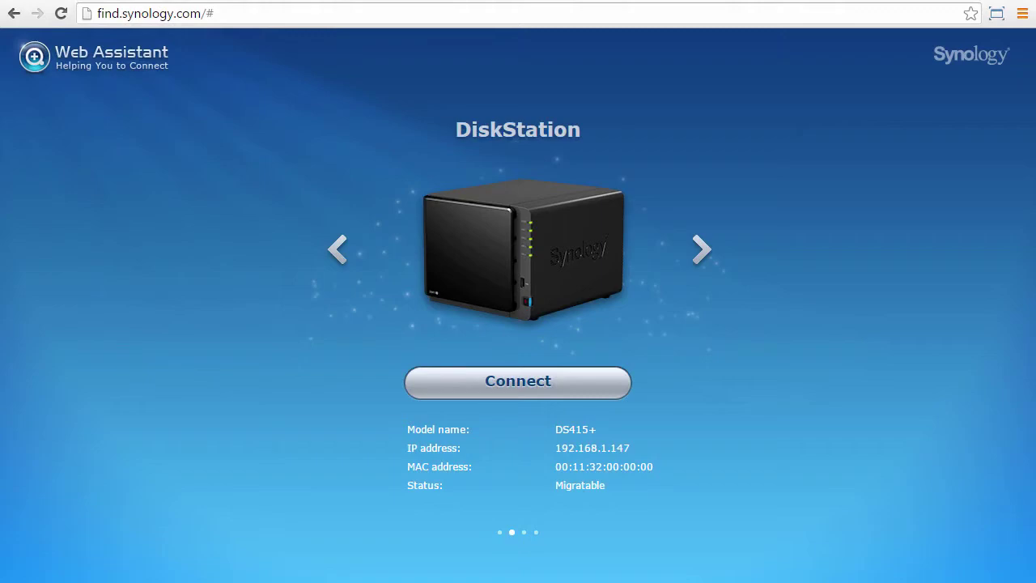
Connect to the DS415+, choose Migrate to keep files and most settings, and install DSM
left_click(572, 368)
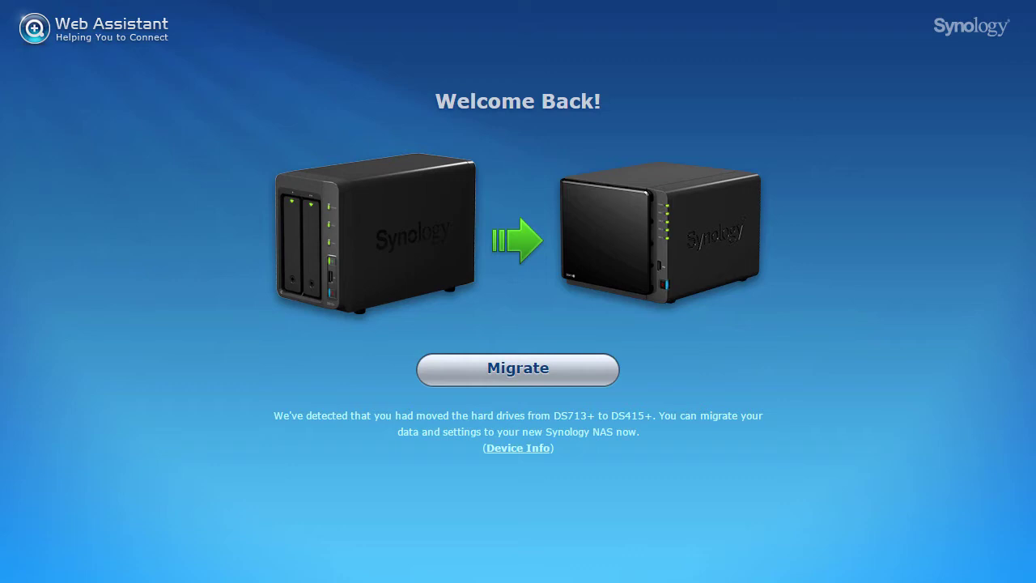
left_click(572, 379)
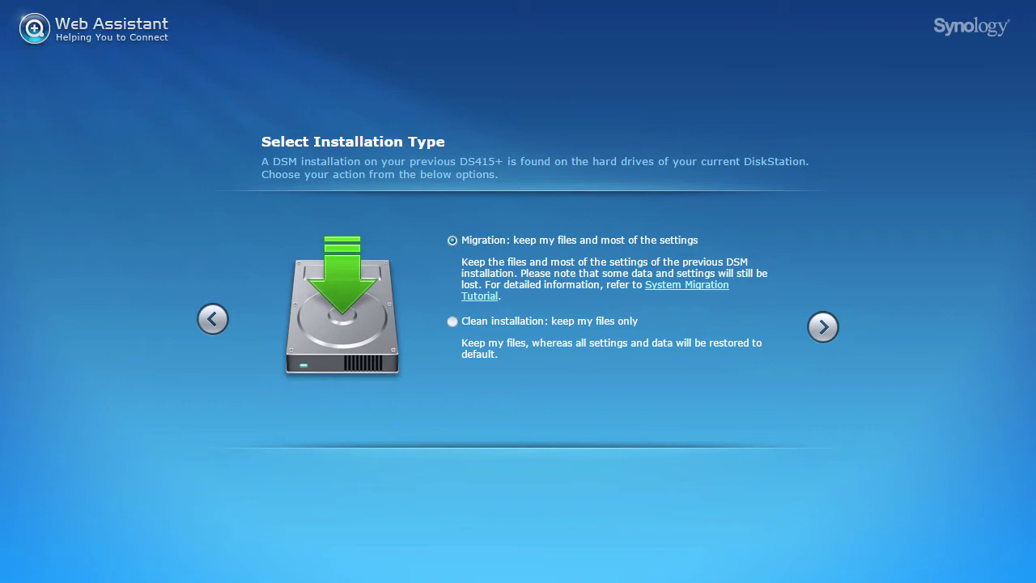
left_click(832, 323)
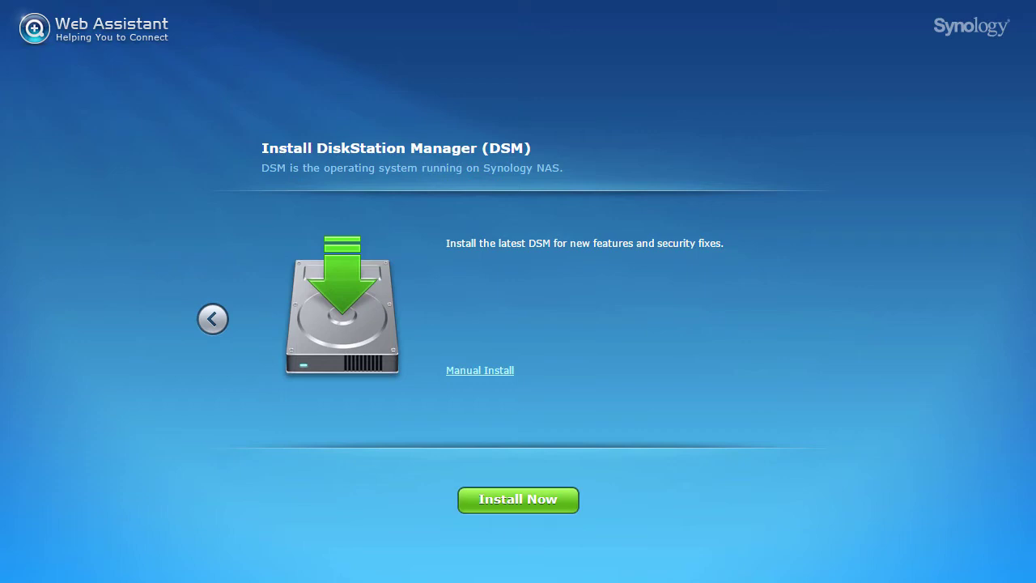
left_click(543, 508)
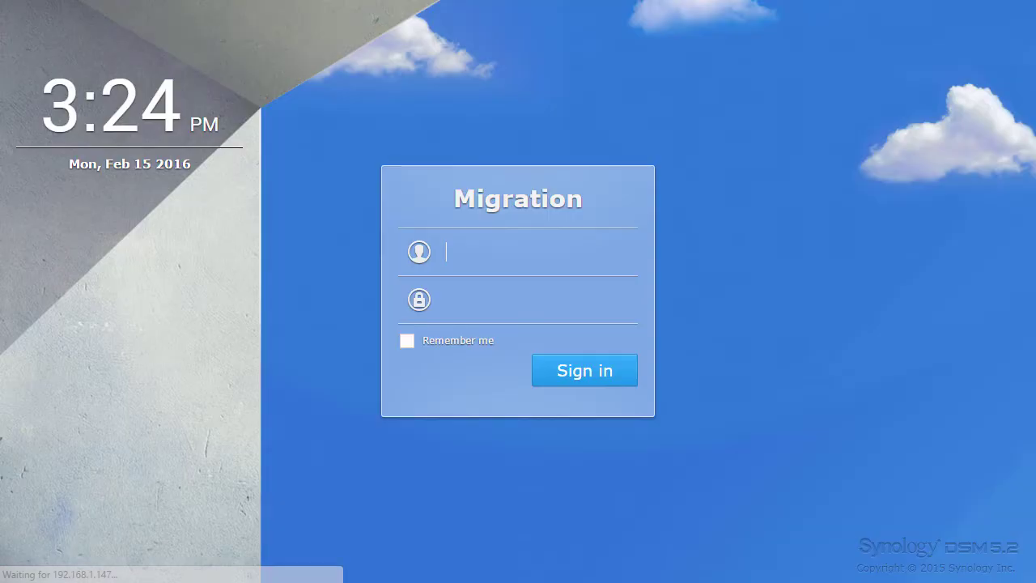
Sign in to the migrated DS415+ as admin with the account password
type("admin")
key("Tab")
type("**********")
key("Return")
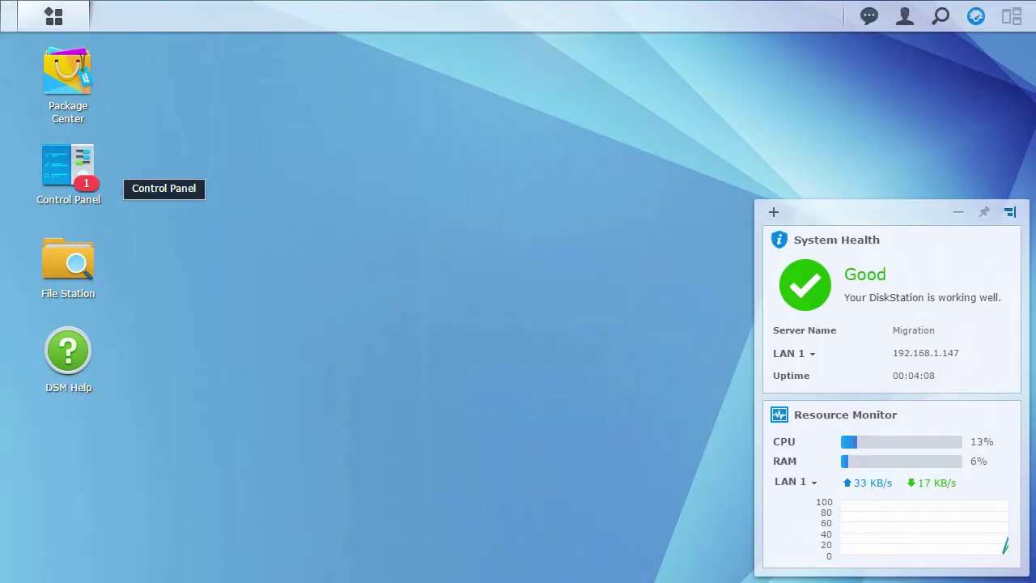
In Storage Manager, check the volume, then bring up the S.M.A.R.T. test for Disk 3
left_click(54, 16)
left_click(318, 232)
left_click(69, 205)
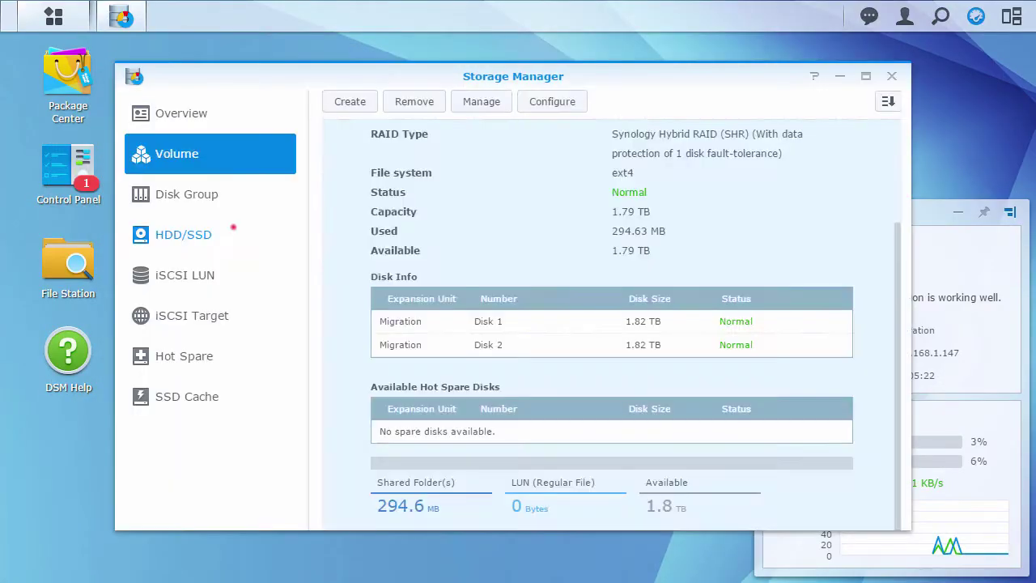
left_click(233, 229)
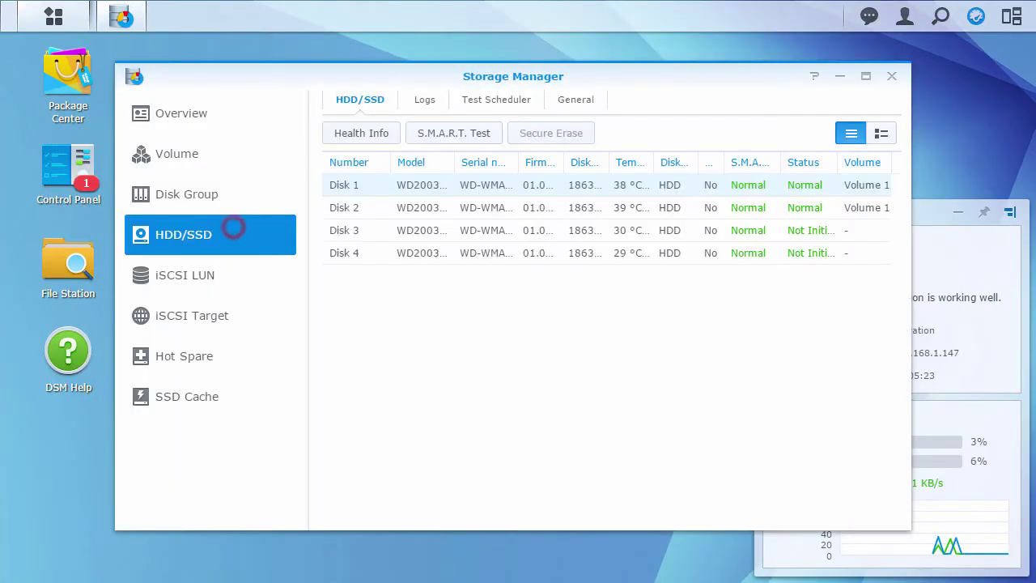
left_click(673, 232)
left_click(470, 133)
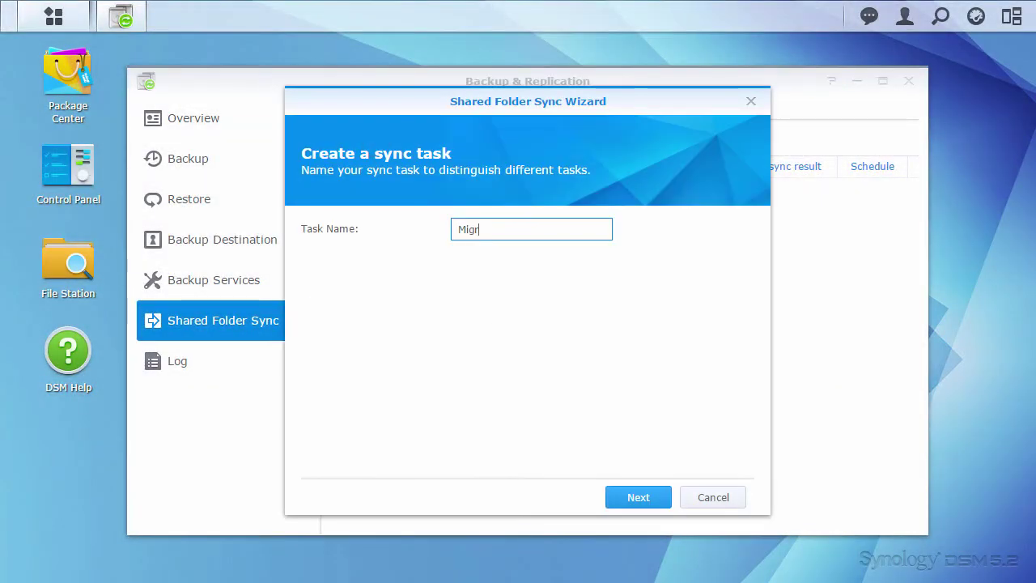
Keep the task name, select av_backup to sync and acknowledge that same-named destination folders get renamed
left_click(637, 497)
left_click(341, 255)
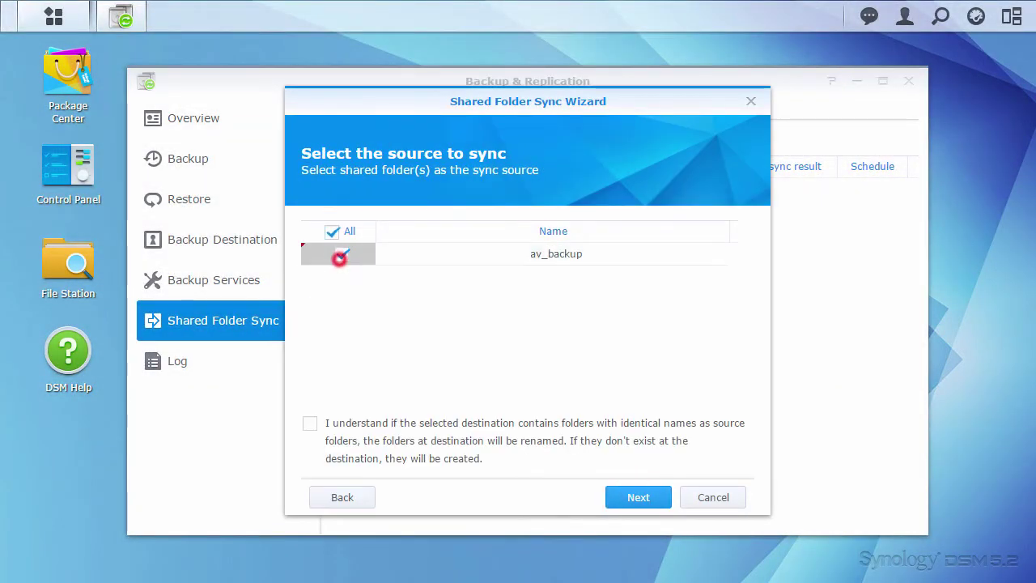
left_click(310, 422)
left_click(658, 496)
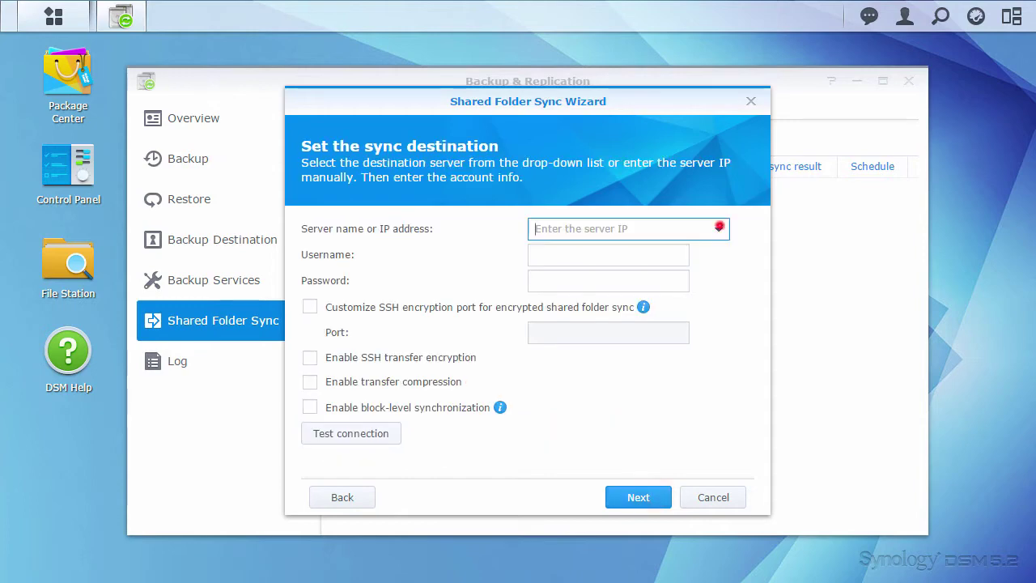
Set the destination to Migration (192.168.1.147) with admin and its password, then open File Station
left_click(717, 229)
left_click(684, 277)
left_click(600, 258)
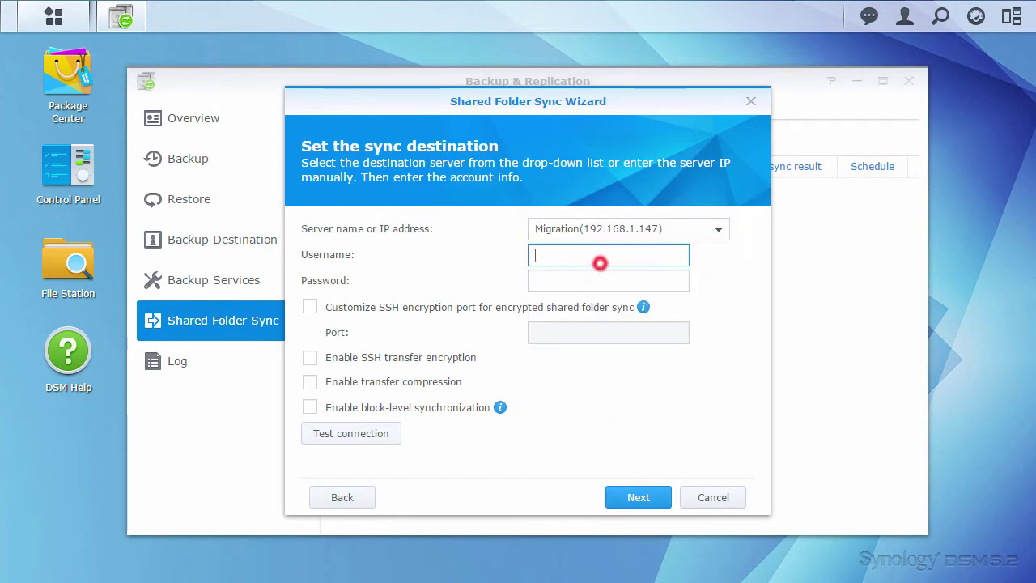
type("admin")
key("Tab")
type("••••••••••")
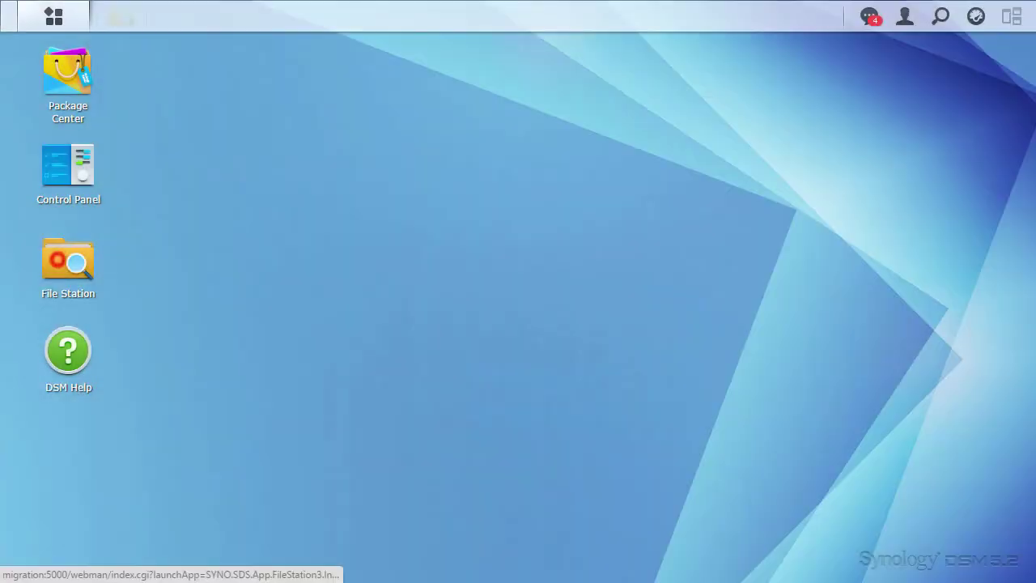
left_click(67, 260)
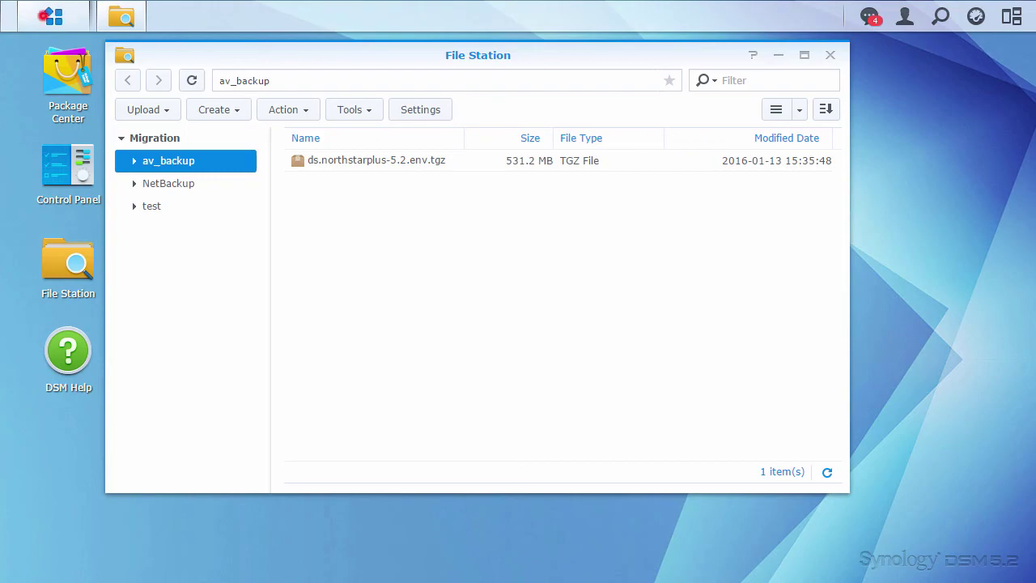
Check the disk list in Storage Manager, then open usbshare1's av_backup folder
left_click(53, 16)
left_click(323, 231)
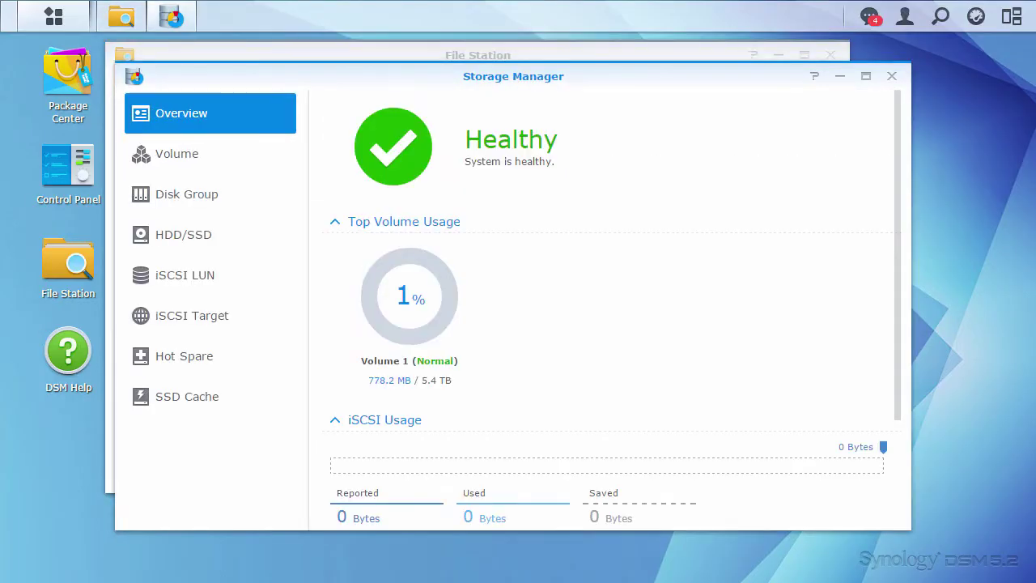
left_click(183, 234)
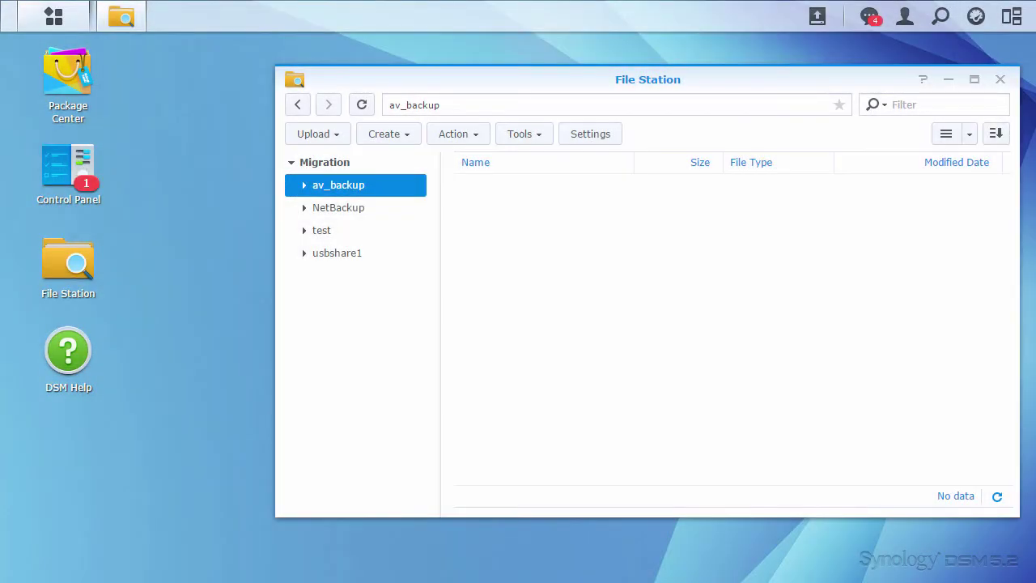
left_click(359, 254)
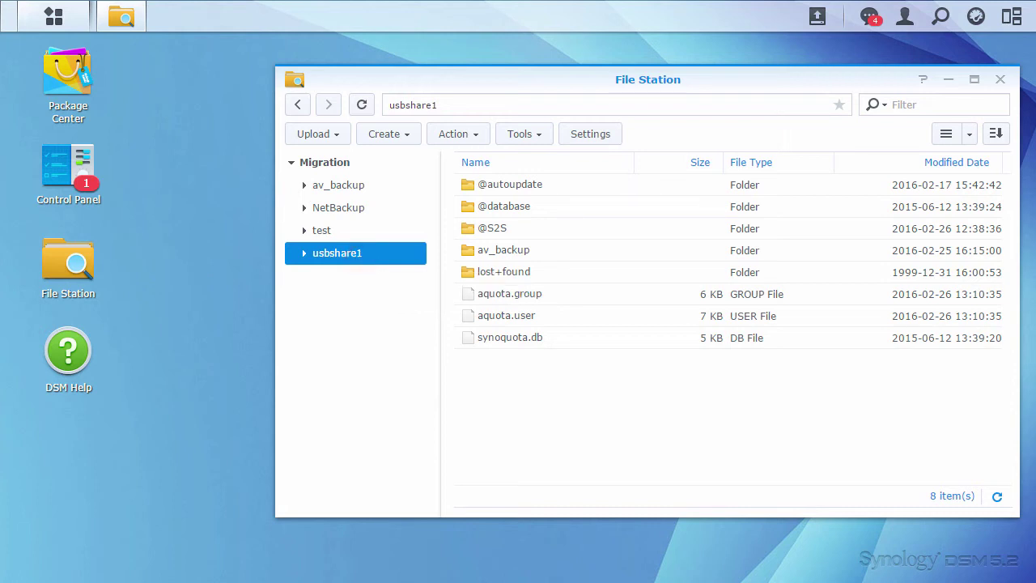
double_click(486, 248)
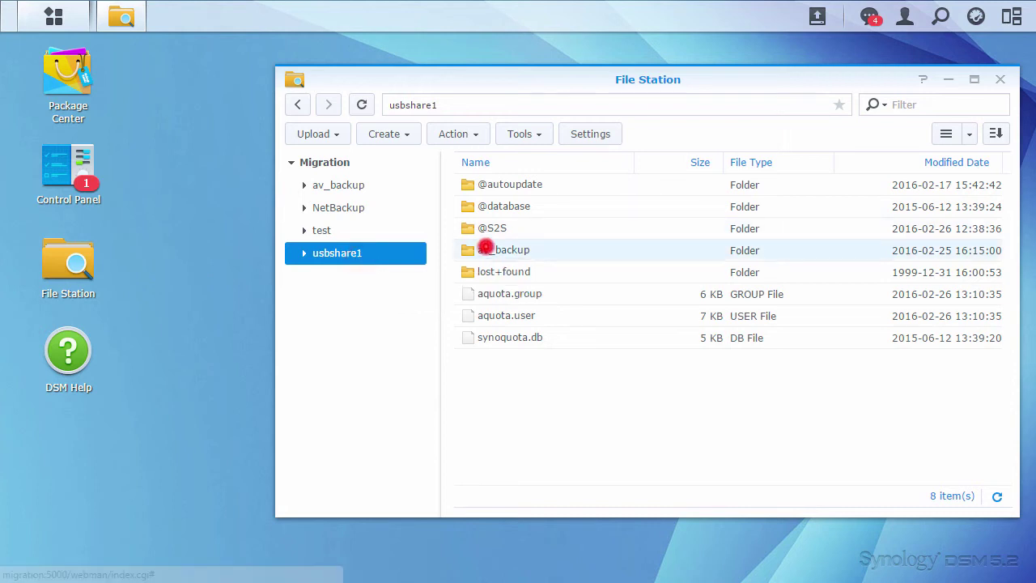
Copy ds.northstarplus-5.2.env.tgz into the top-level av_backup share, skipping existing files
right_click(590, 208)
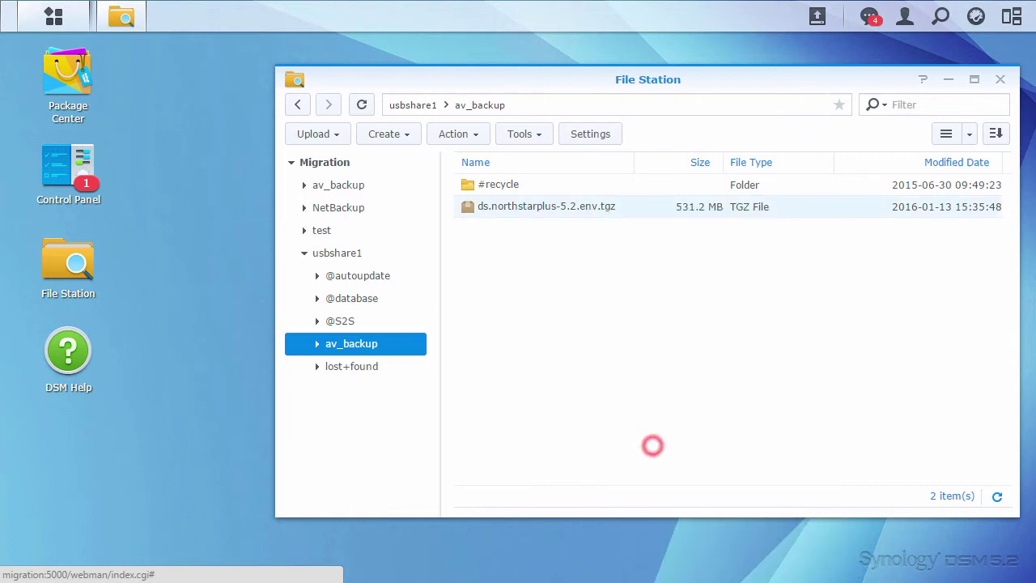
left_click(400, 186)
right_click(533, 229)
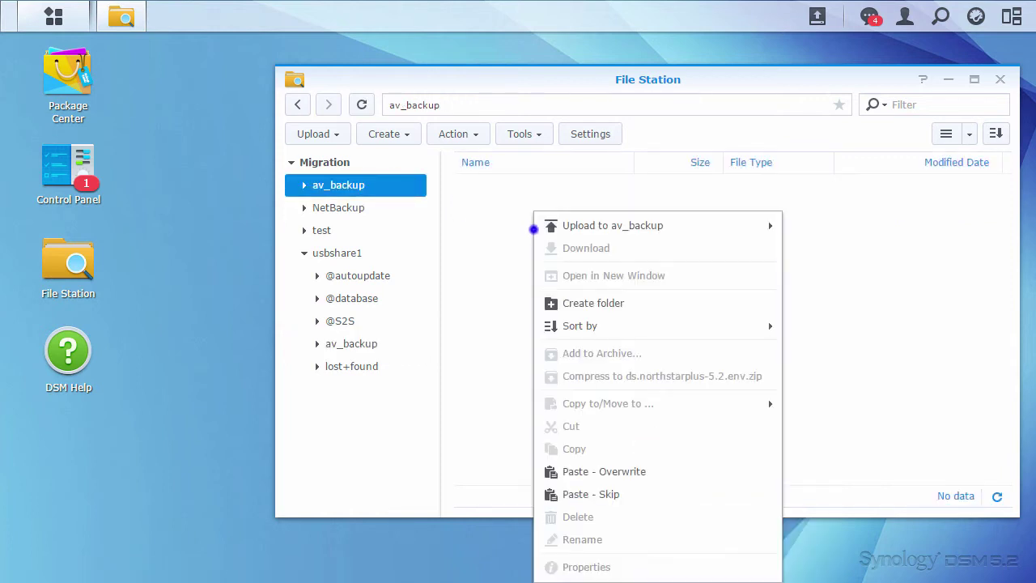
left_click(586, 492)
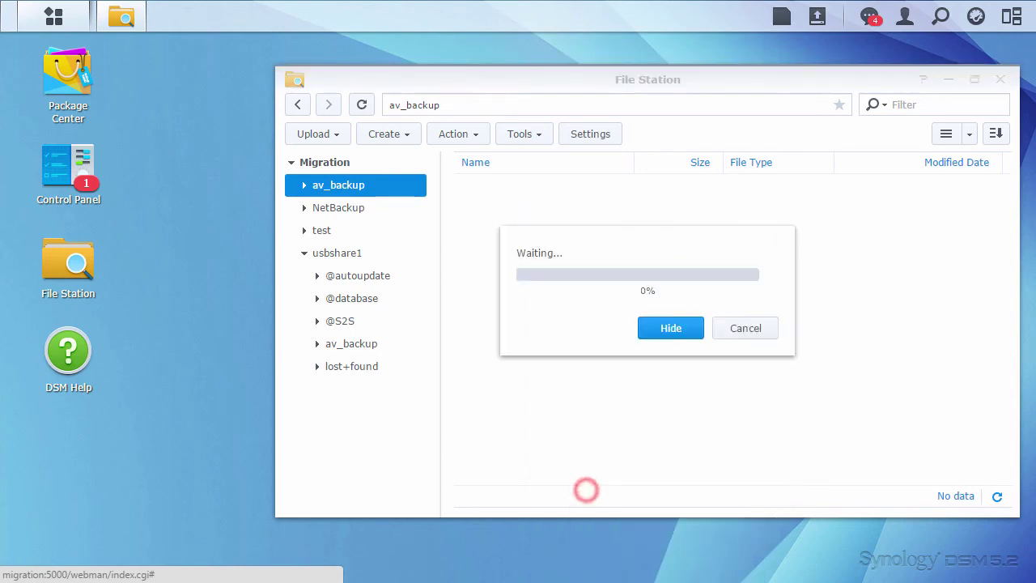